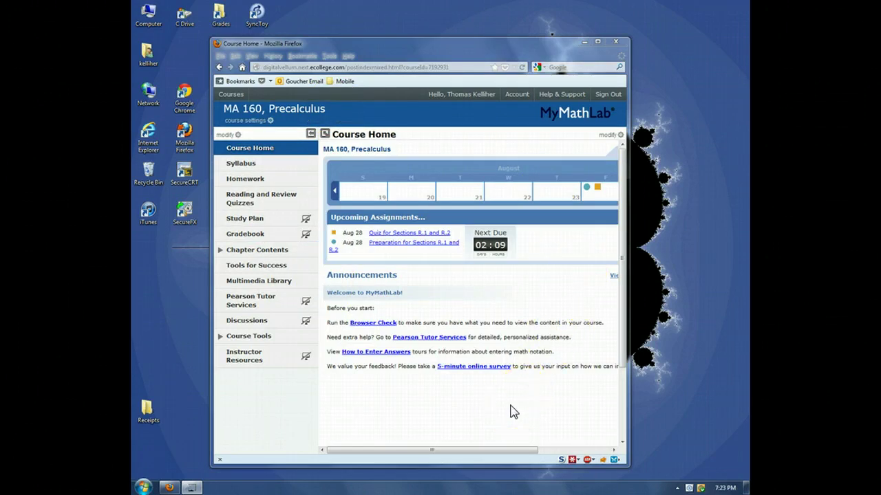
Download Wabbitemu.zip from the course's Document Sharing area and save it to the Desktop
{"action": "left_click", "coordinate": [220, 337]}
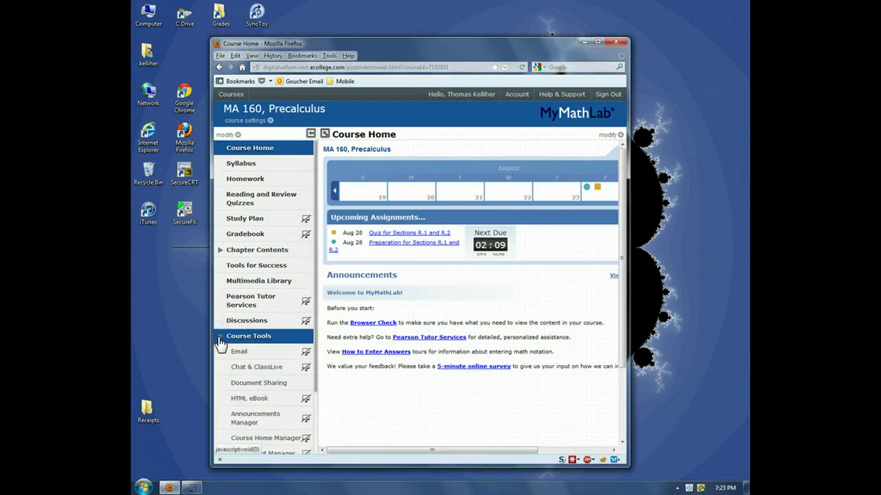
{"action": "left_click", "coordinate": [255, 384]}
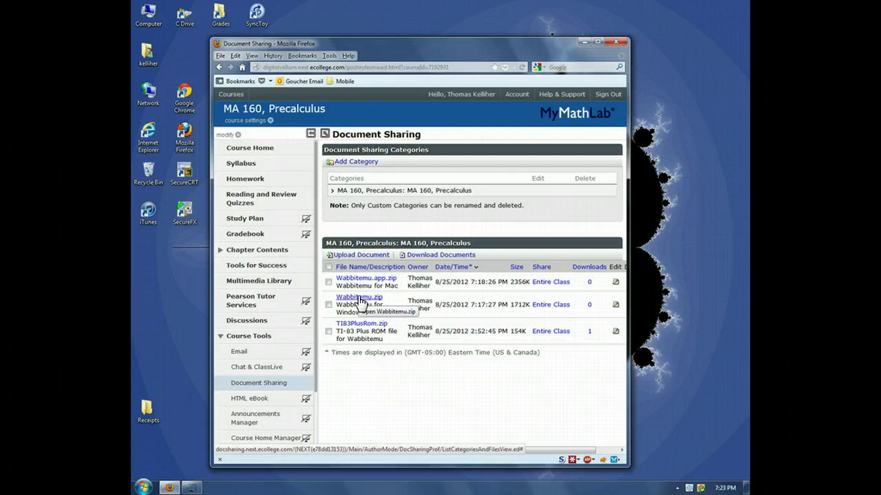
{"action": "left_click", "coordinate": [360, 299]}
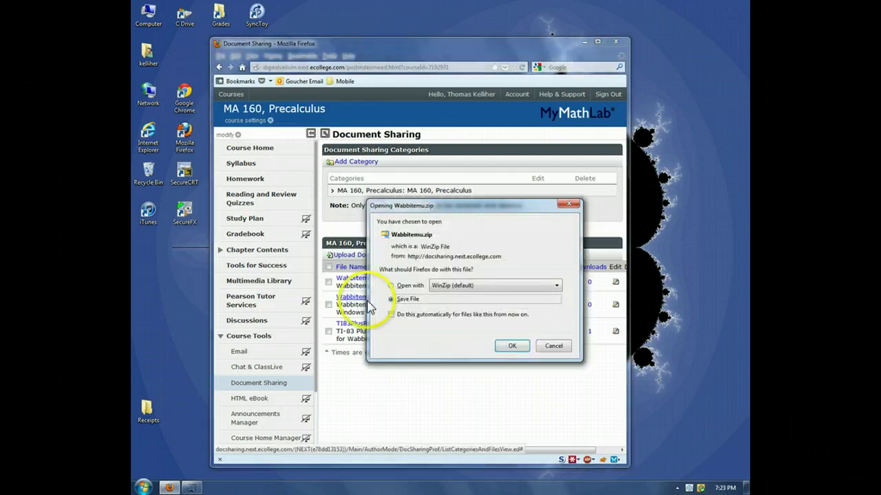
{"action": "left_click", "coordinate": [513, 346]}
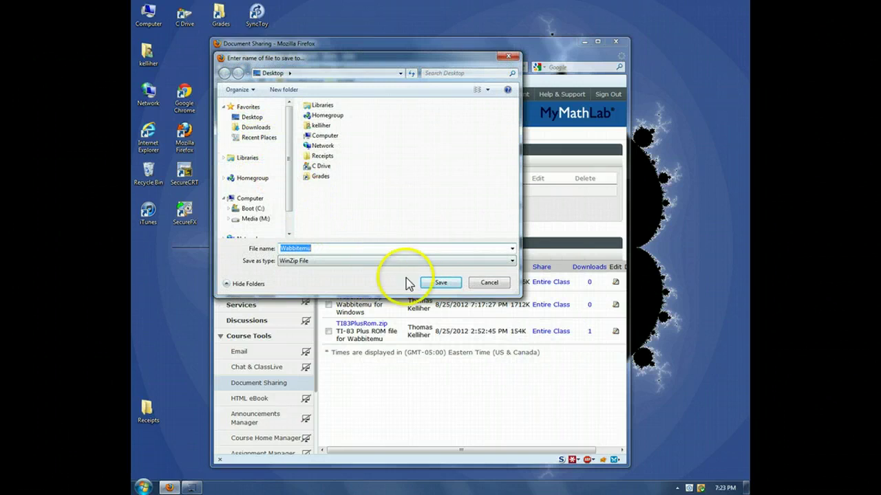
{"action": "left_click", "coordinate": [434, 284]}
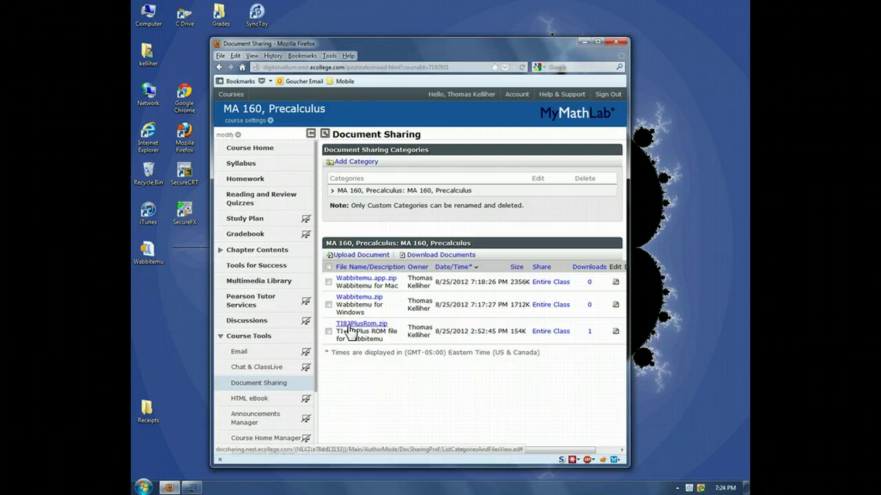
Download the TI83PlusRom.zip file and save it to the Desktop
{"action": "left_click", "coordinate": [349, 324]}
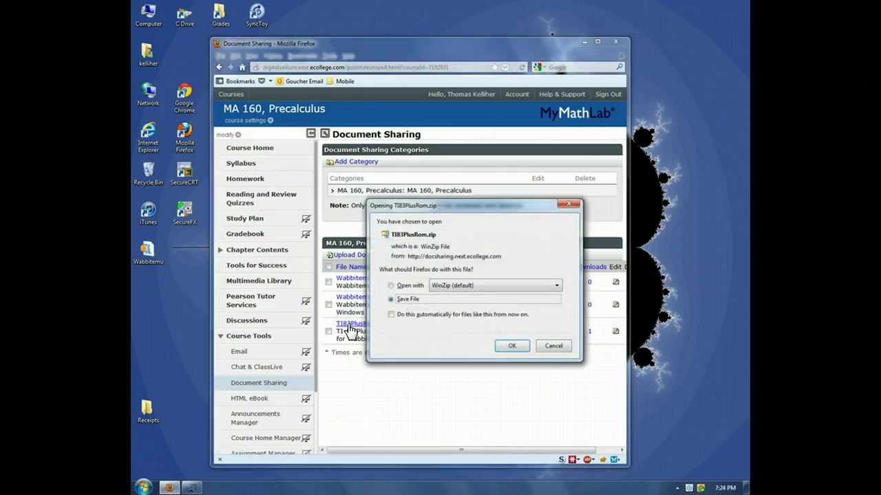
{"action": "left_click", "coordinate": [511, 348]}
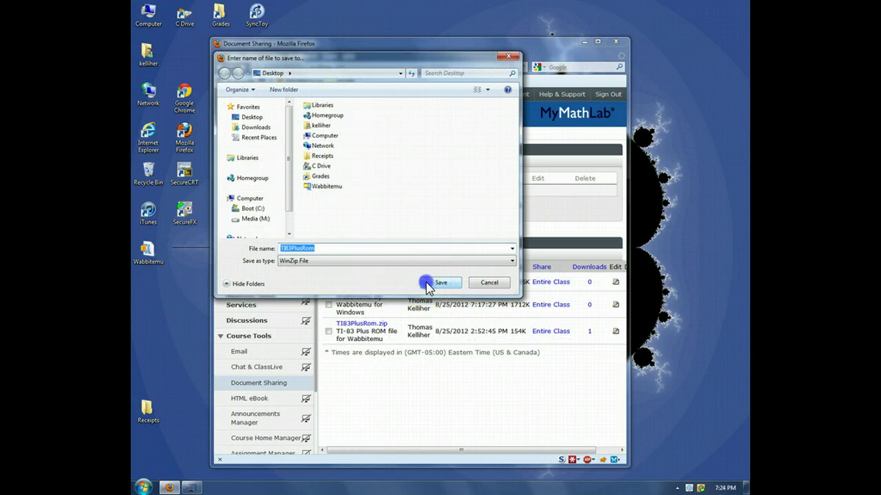
{"action": "left_click", "coordinate": [427, 284]}
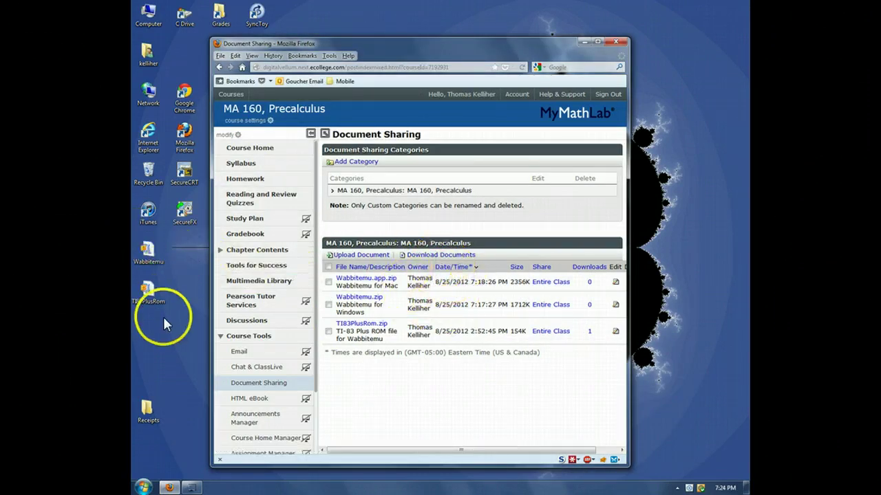
Create a desktop folder named Wabbitemu and place it directly below the TI83PlusRom archive
{"action": "left_click", "coordinate": [584, 42]}
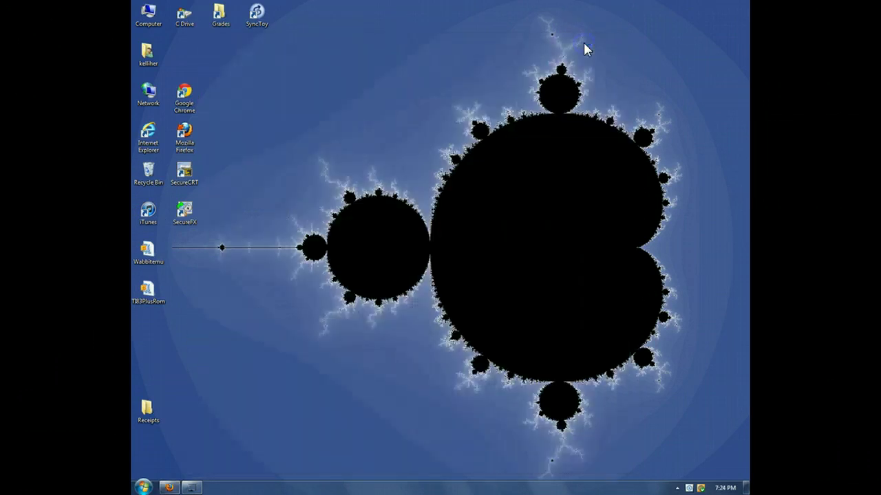
{"action": "left_click", "coordinate": [225, 280]}
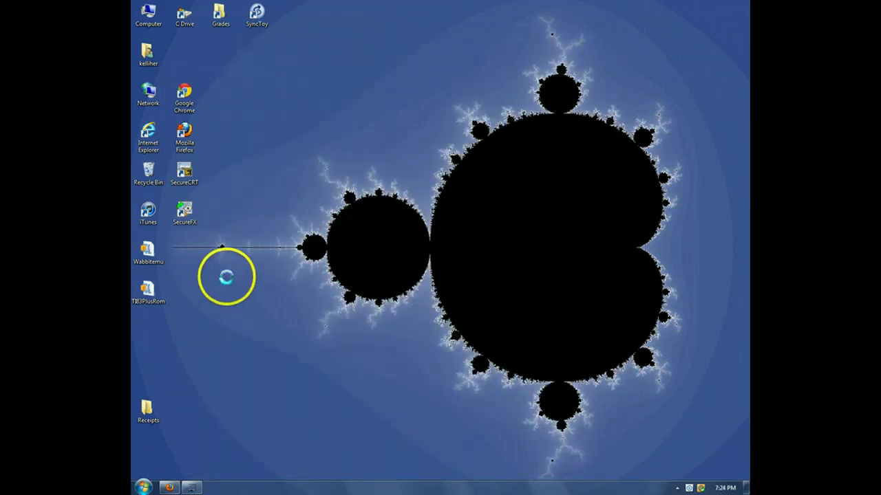
{"action": "right_click", "coordinate": [225, 276]}
{"action": "left_click", "coordinate": [307, 388]}
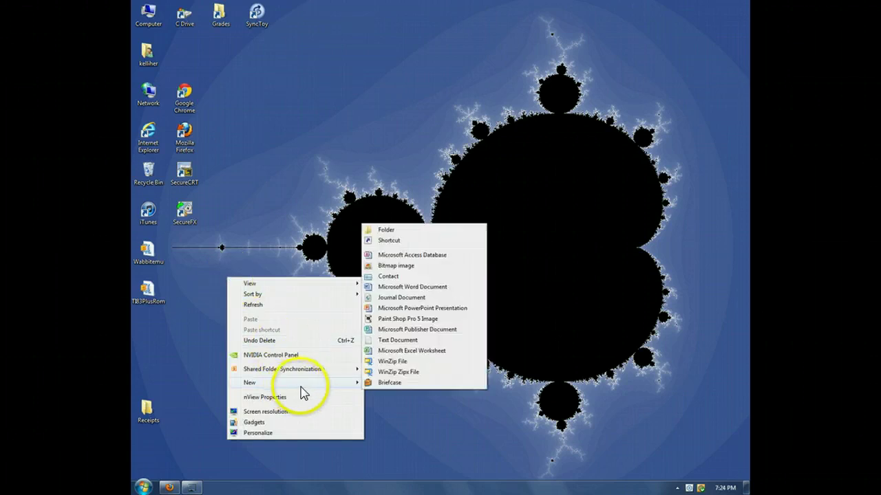
{"action": "left_click", "coordinate": [410, 227]}
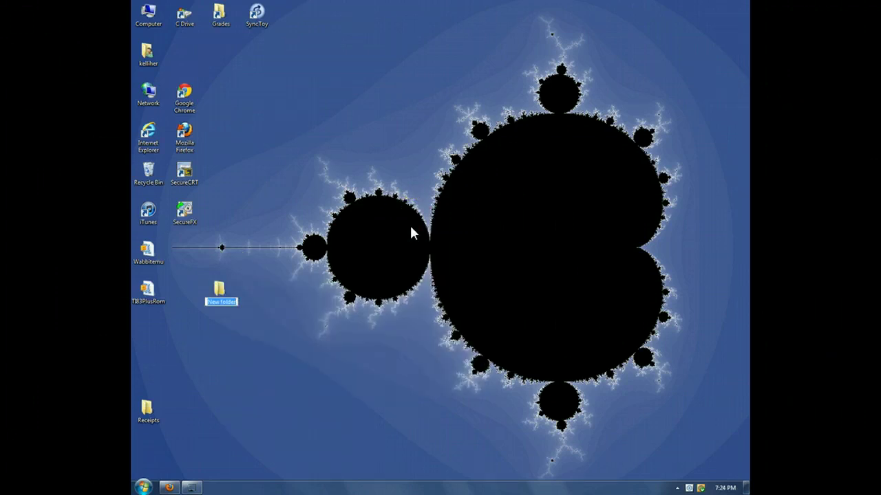
{"action": "type", "text": "Wabbitemu"}
{"action": "key", "text": "Return"}
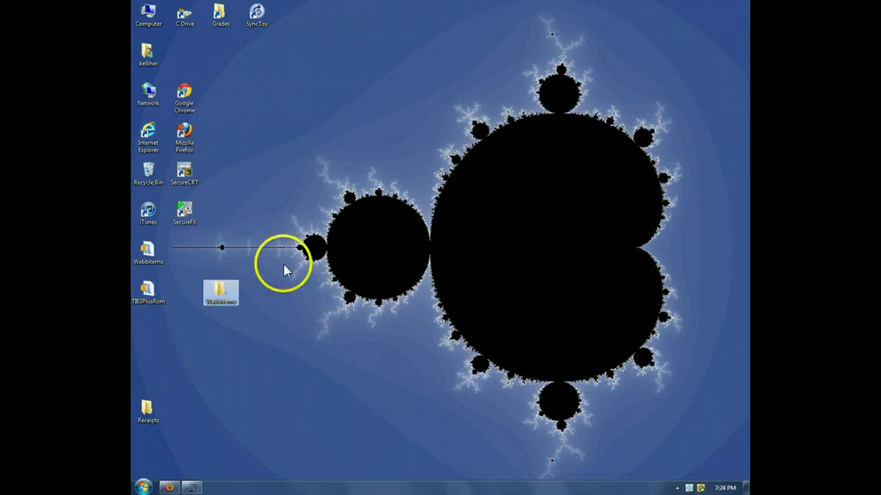
{"action": "left_click_drag", "start_coordinate": [222, 291], "coordinate": [161, 336]}
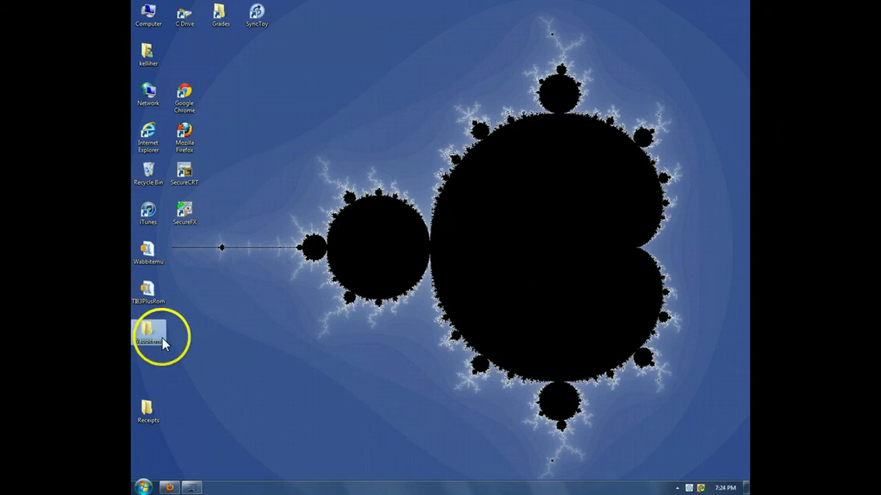
Extract Wabbitemu.exe from the Wabbitemu archive into the desktop Wabbitemu folder
{"action": "double_click", "coordinate": [150, 254]}
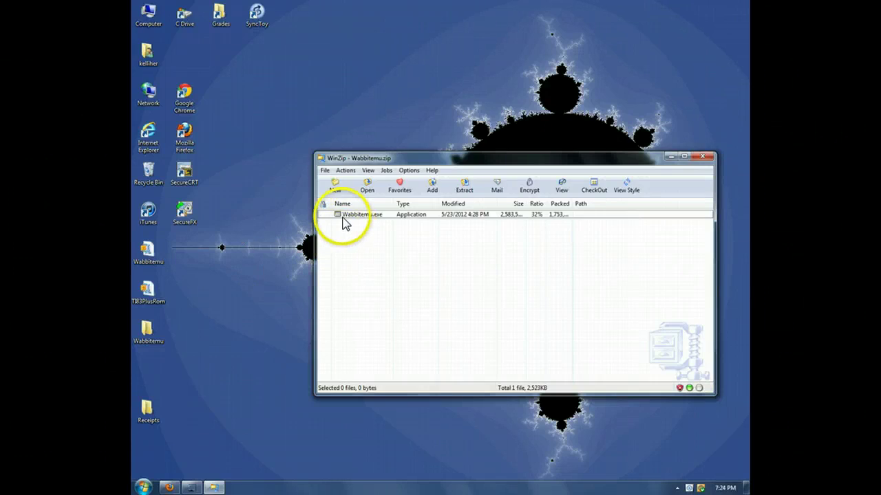
{"action": "left_click_drag", "start_coordinate": [338, 216], "coordinate": [281, 258]}
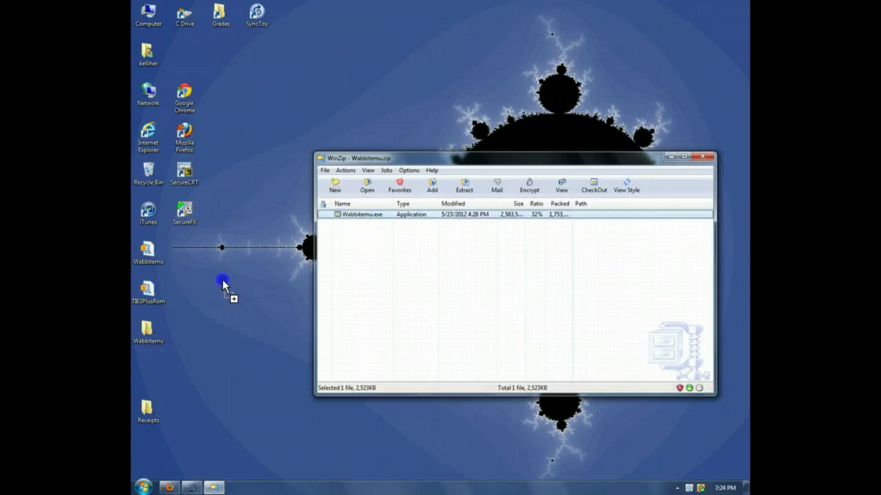
{"action": "left_click_drag", "start_coordinate": [208, 289], "coordinate": [146, 334]}
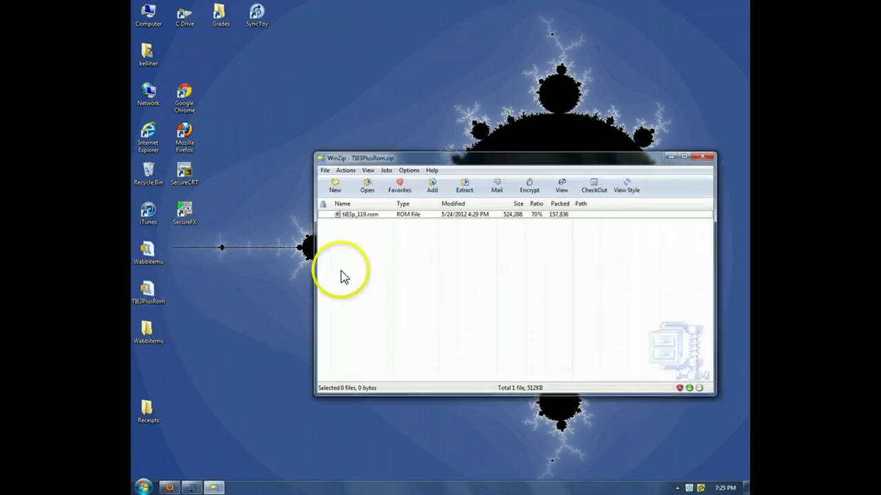
Extract ti83p_119.rom from TI83PlusRom.zip into the desktop Wabbitemu folder and close the archive
{"action": "left_click_drag", "start_coordinate": [338, 216], "coordinate": [250, 265]}
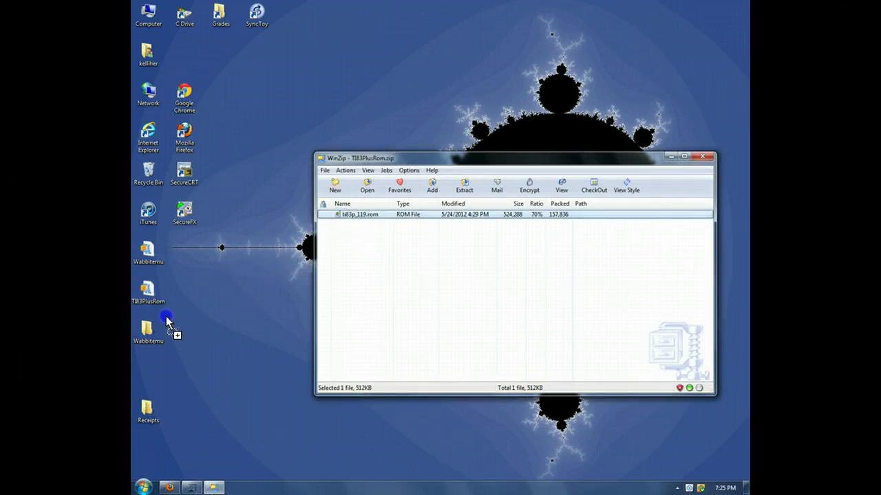
{"action": "left_click_drag", "start_coordinate": [159, 320], "coordinate": [148, 331]}
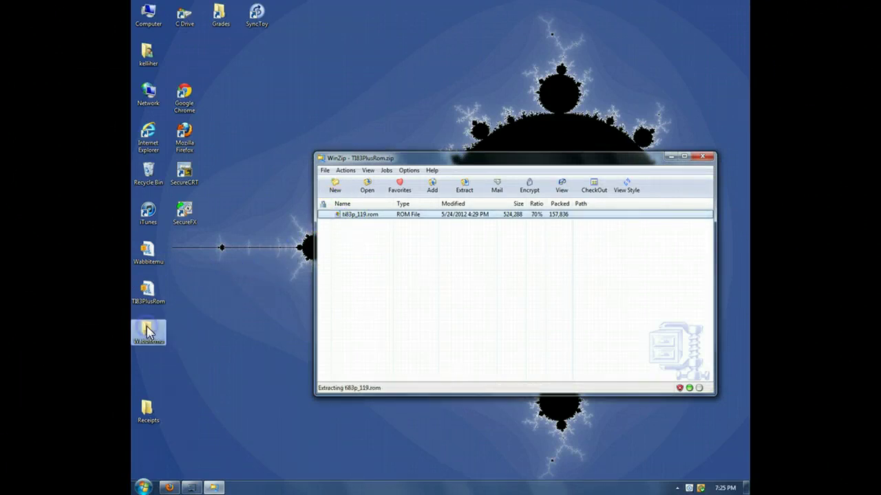
{"action": "left_click", "coordinate": [703, 158]}
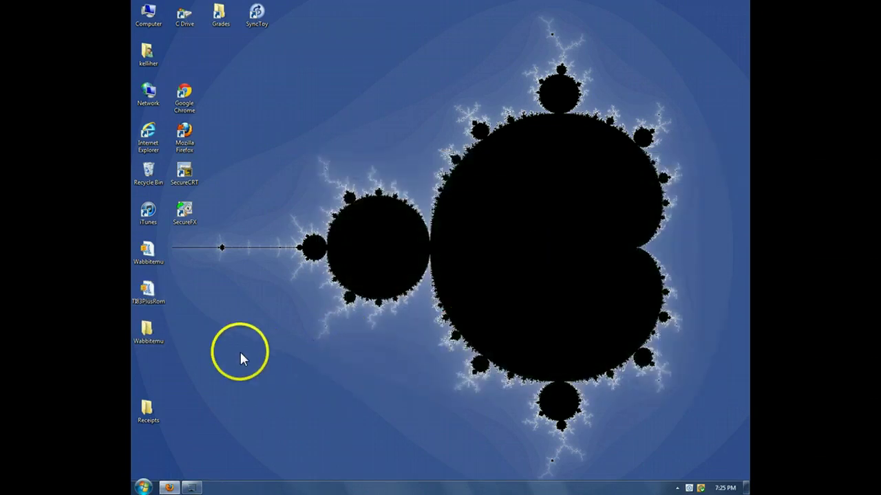
Inspect the extracted files in the desktop Wabbitemu folder, and close the folder window
{"action": "double_click", "coordinate": [154, 327]}
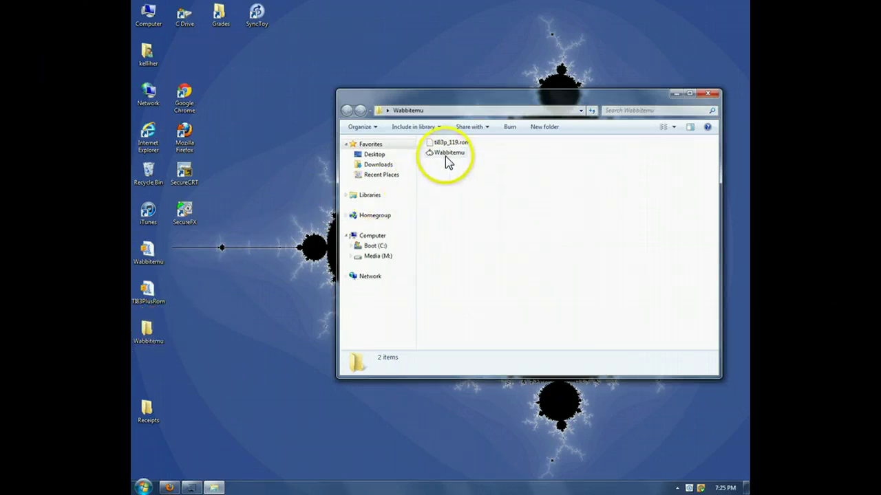
{"action": "mouse_move", "coordinate": [442, 159]}
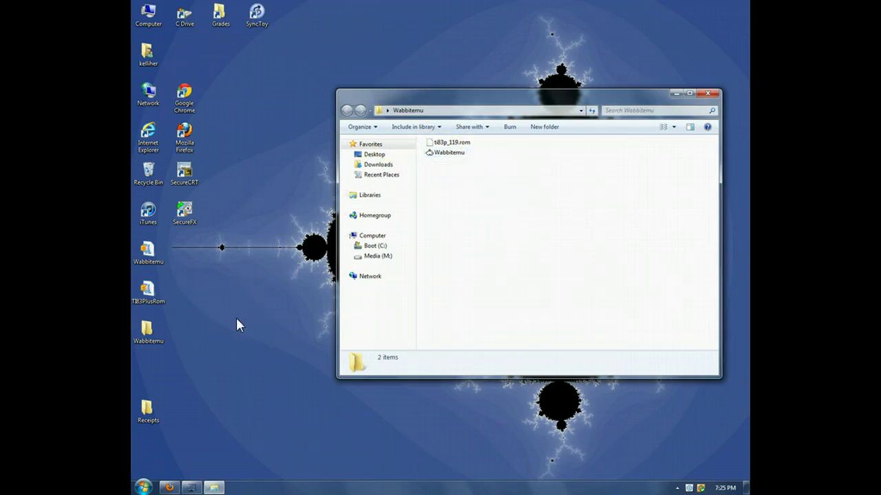
{"action": "left_click", "coordinate": [146, 336]}
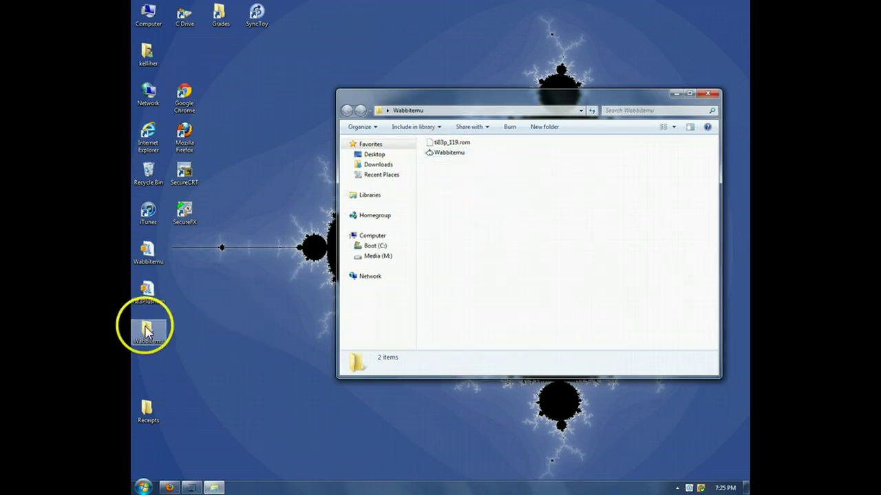
{"action": "left_click", "coordinate": [146, 53]}
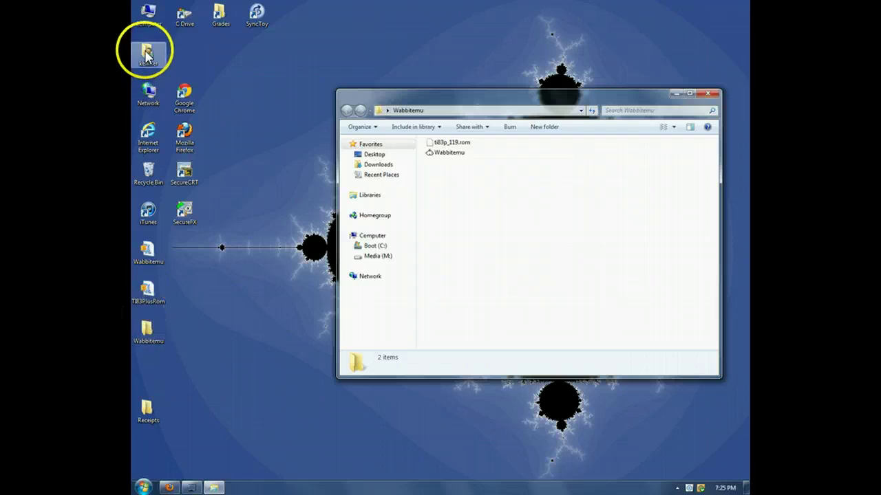
{"action": "left_click", "coordinate": [290, 271]}
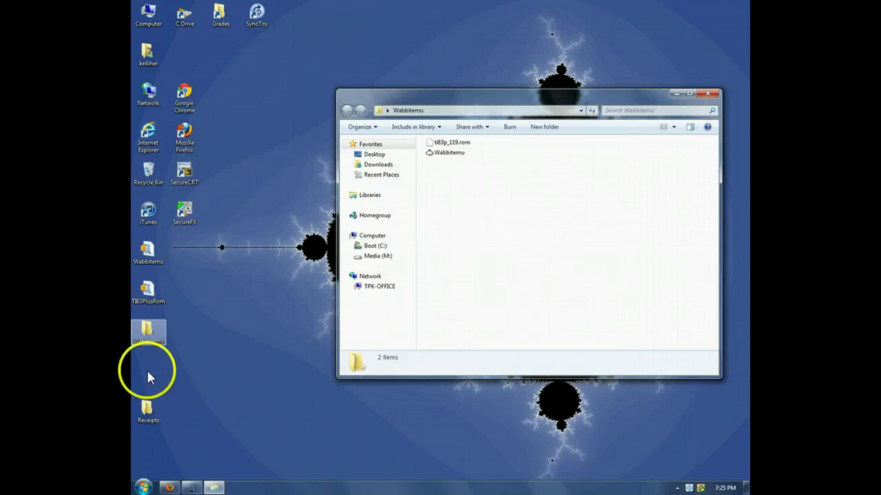
{"action": "left_click", "coordinate": [143, 487]}
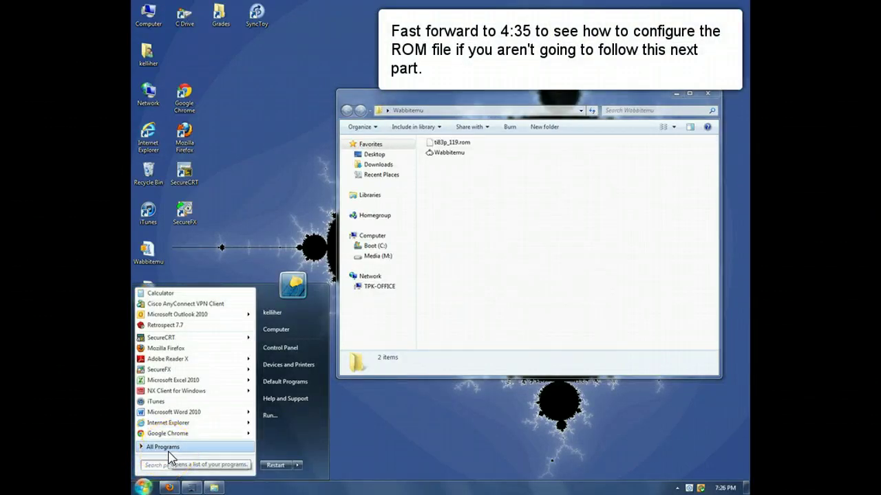
{"action": "left_click", "coordinate": [263, 143]}
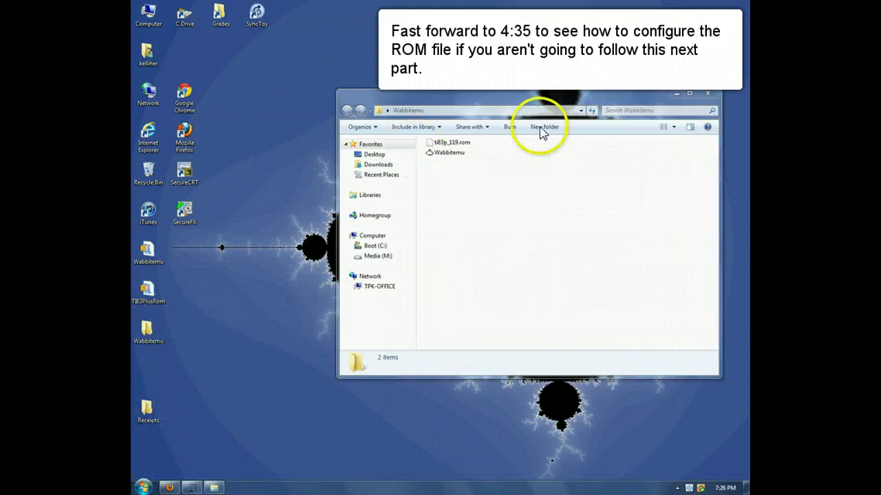
{"action": "left_click", "coordinate": [707, 93]}
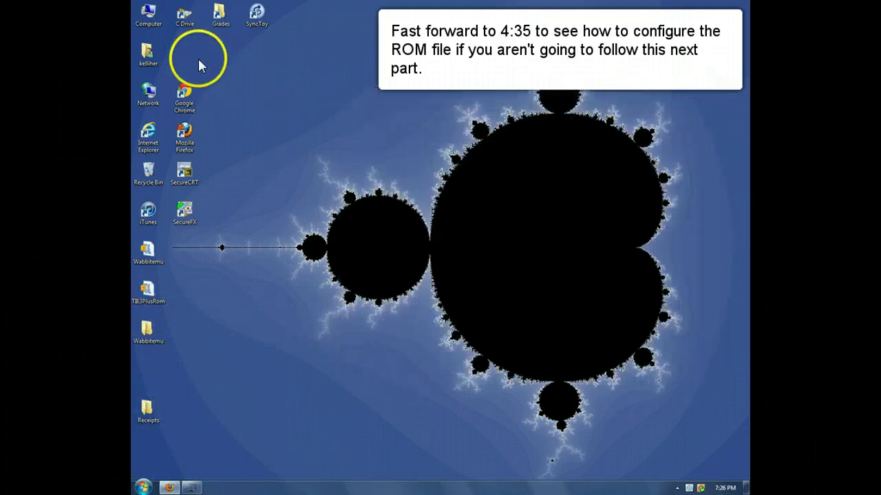
Move the desktop Wabbitemu folder into Program Files (x86) on the C: drive with administrator permission, and open it there
{"action": "double_click", "coordinate": [151, 17]}
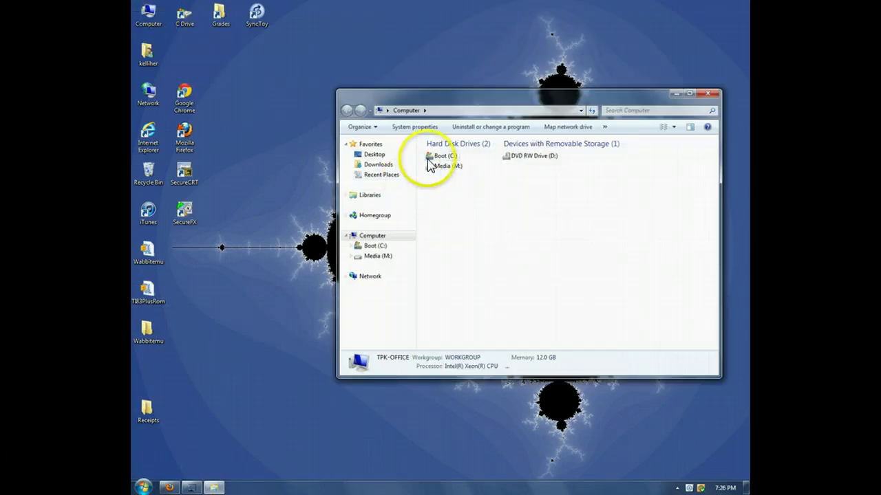
{"action": "double_click", "coordinate": [429, 161]}
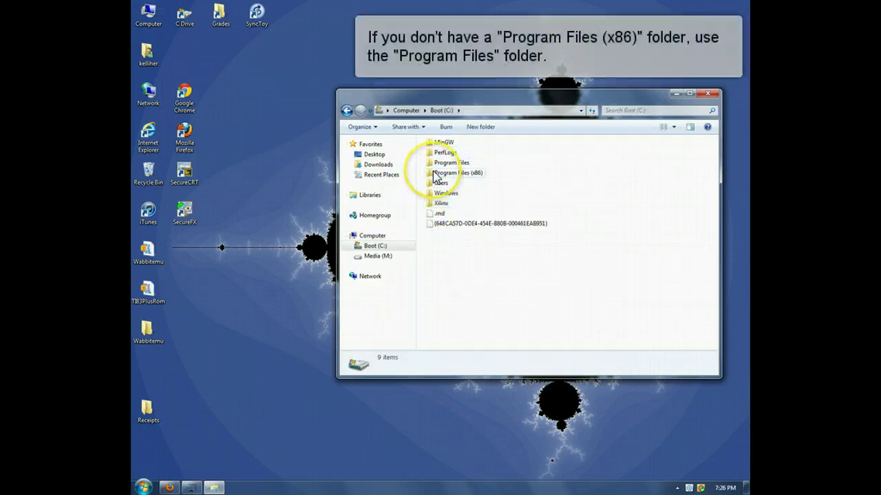
{"action": "left_click", "coordinate": [434, 175]}
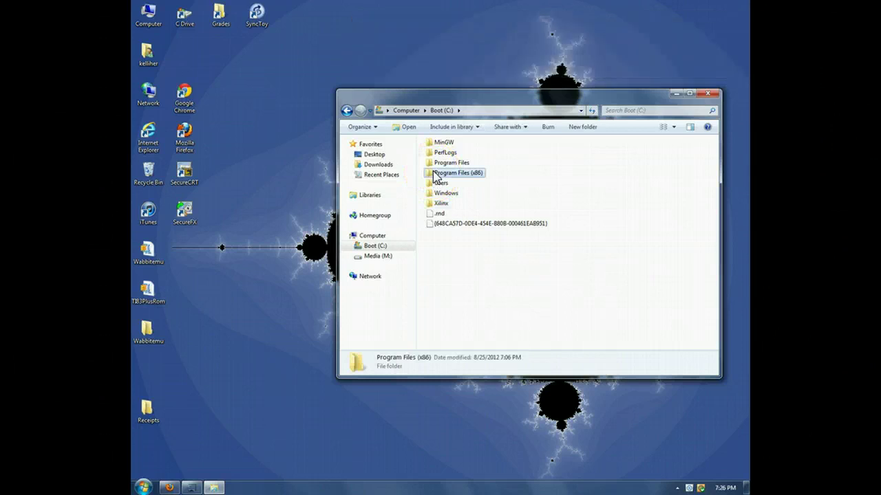
{"action": "double_click", "coordinate": [434, 174]}
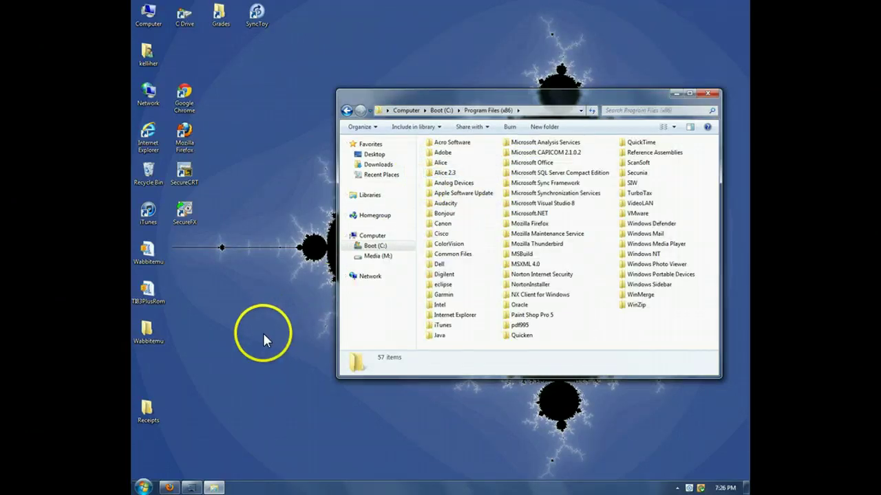
{"action": "left_click_drag", "start_coordinate": [149, 328], "coordinate": [653, 326]}
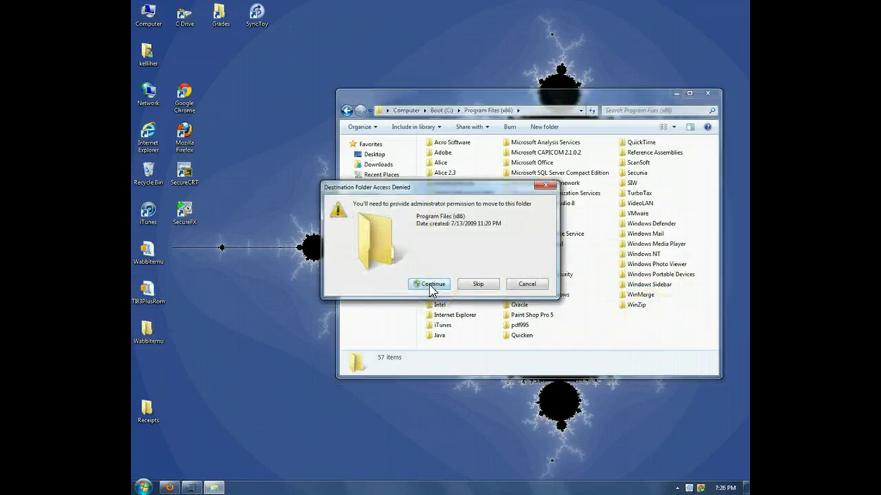
{"action": "left_click", "coordinate": [430, 284]}
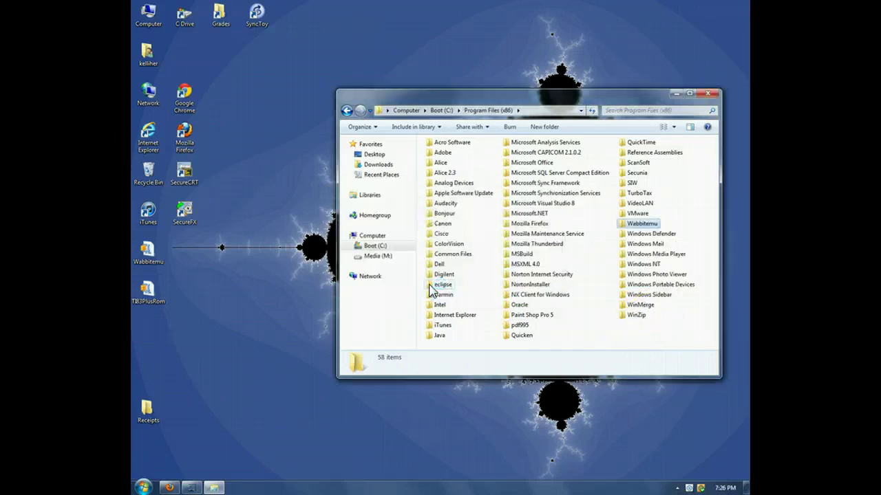
{"action": "double_click", "coordinate": [640, 224]}
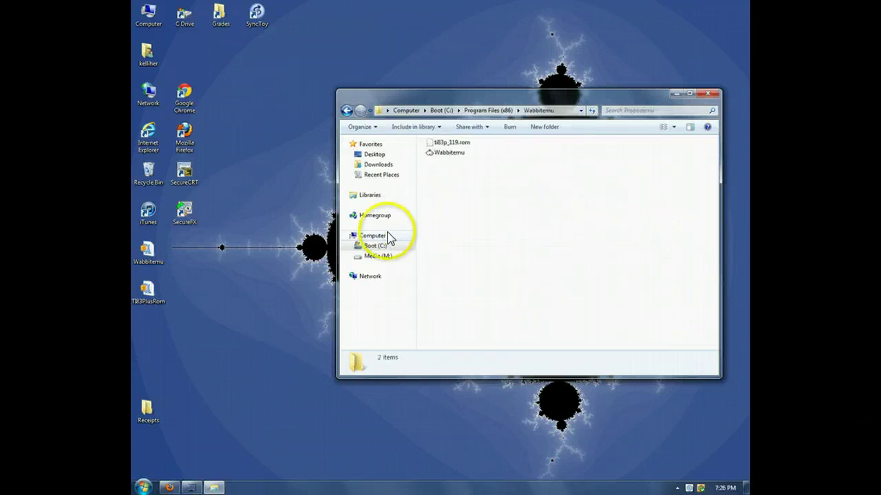
Create a desktop shortcut to the Wabbitemu application in the Program Files (x86) Wabbitemu folder
{"action": "left_click", "coordinate": [445, 154]}
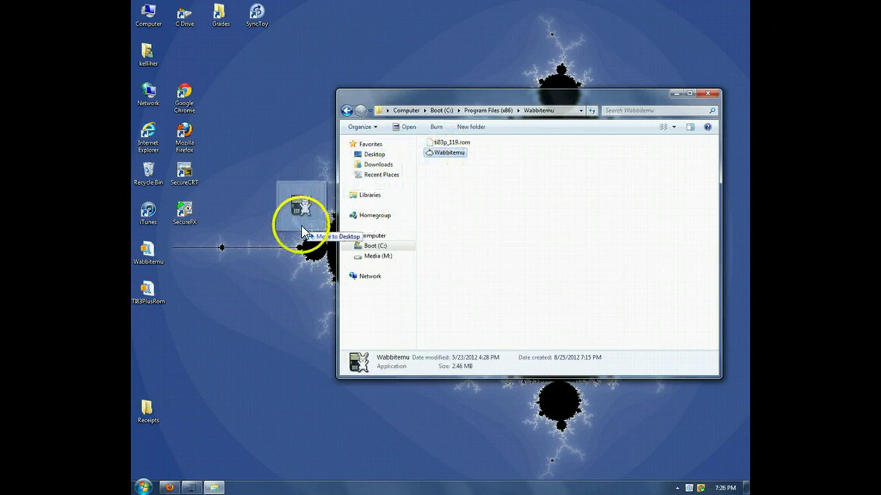
{"action": "left_click_drag", "start_coordinate": [232, 273], "coordinate": [225, 283]}
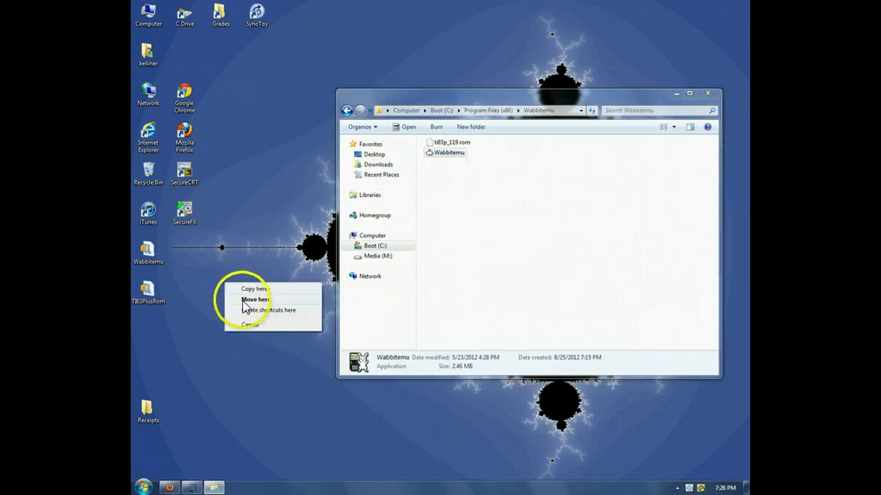
{"action": "left_click", "coordinate": [255, 310]}
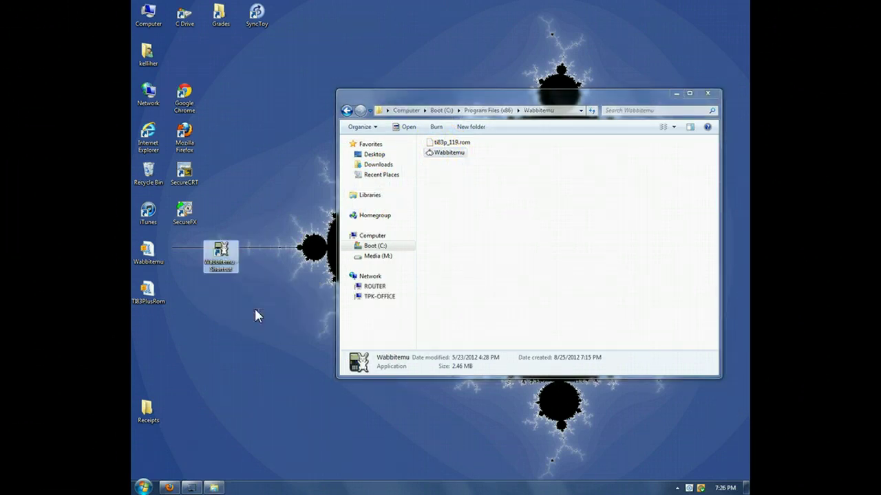
Rename the new desktop shortcut as Wabbitemu, and close the folder window
{"action": "mouse_move", "coordinate": [229, 273]}
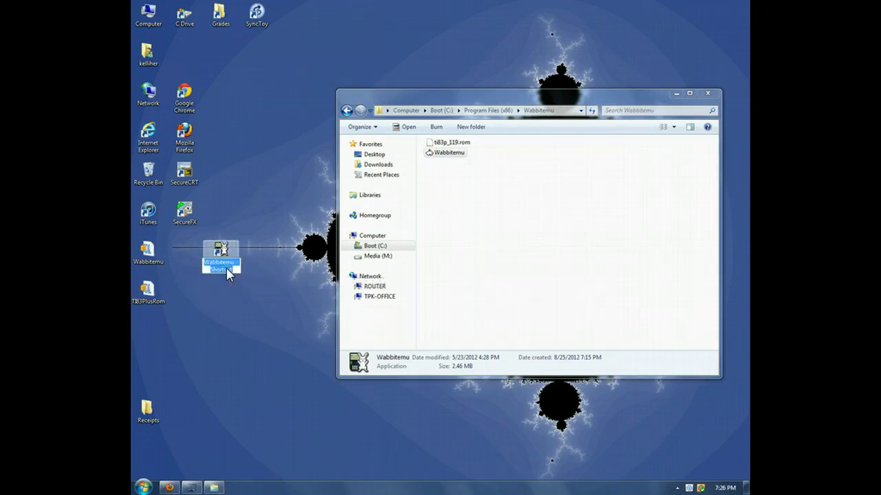
{"action": "left_click", "coordinate": [228, 269]}
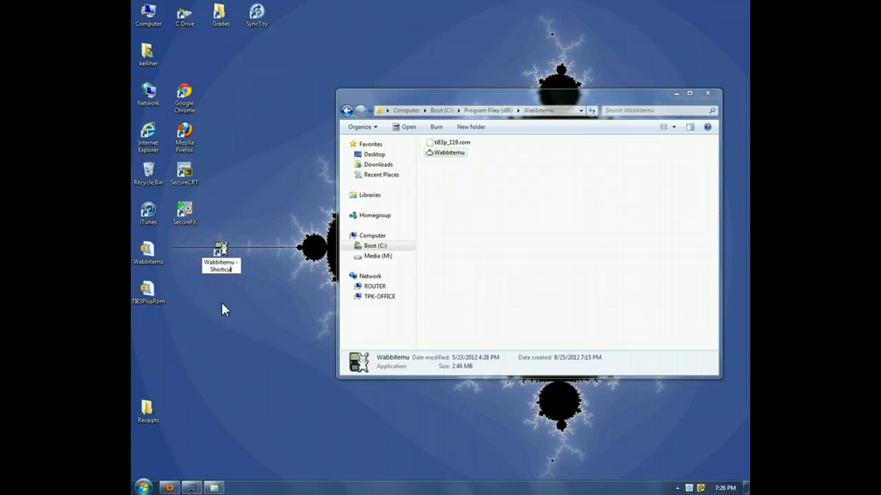
{"action": "key", "text": "BackSpace"}
{"action": "key", "text": "BackSpace"}
{"action": "key", "text": "BackSpace"}
{"action": "key", "text": "BackSpace"}
{"action": "key", "text": "BackSpace"}
{"action": "key", "text": "BackSpace"}
{"action": "key", "text": "BackSpace"}
{"action": "key", "text": "BackSpace"}
{"action": "key", "text": "BackSpace"}
{"action": "key", "text": "BackSpace"}
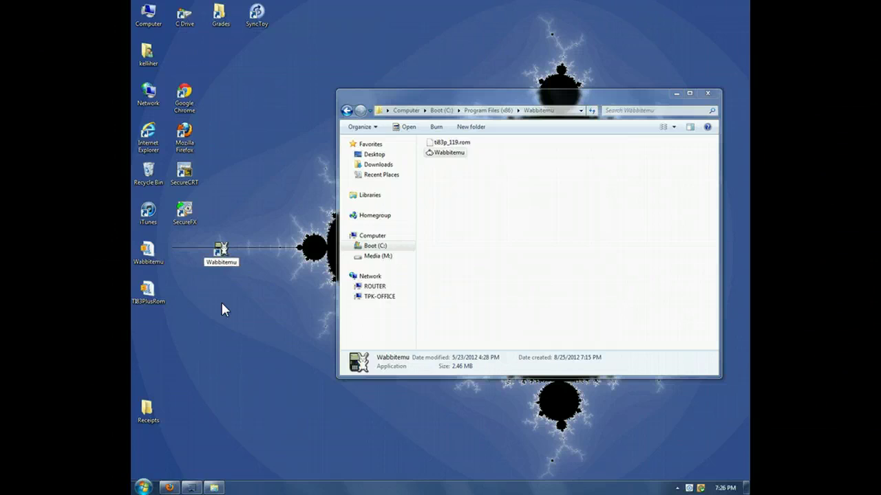
{"action": "key", "text": "Return"}
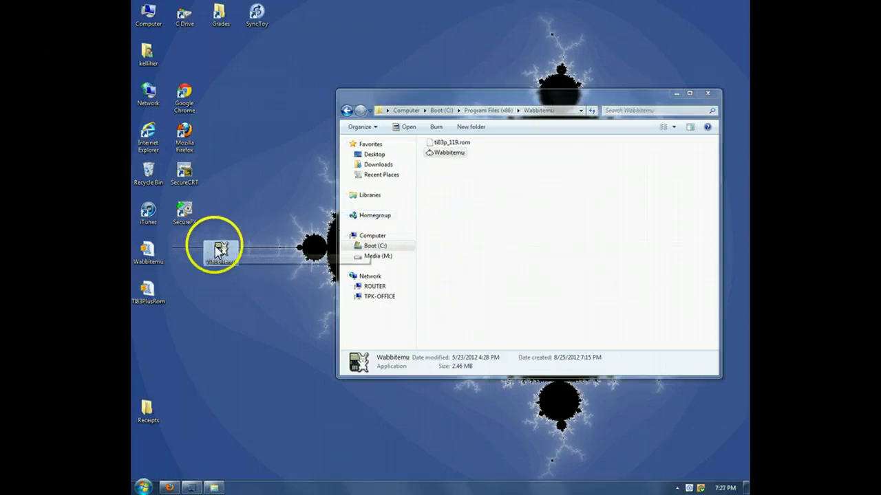
{"action": "left_click", "coordinate": [707, 93]}
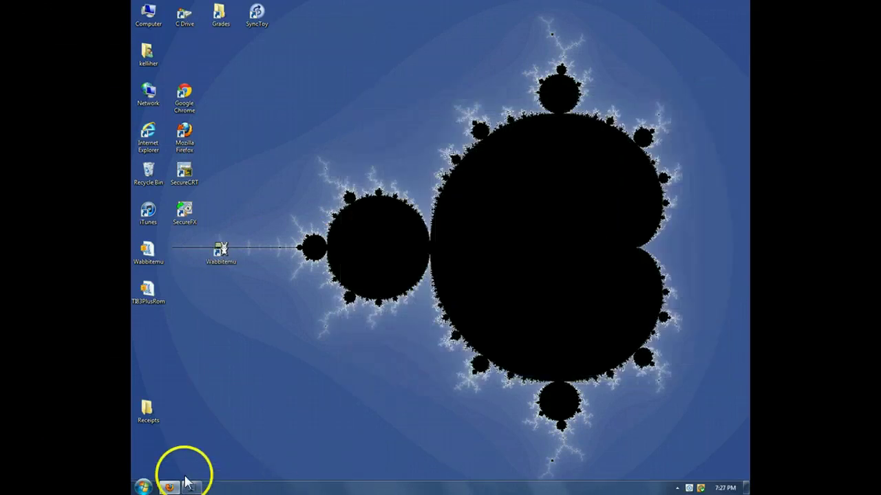
Move the desktop Wabbitemu shortcut into the all-users Start Menu Programs folder, and close the folder window
{"action": "left_click", "coordinate": [143, 487]}
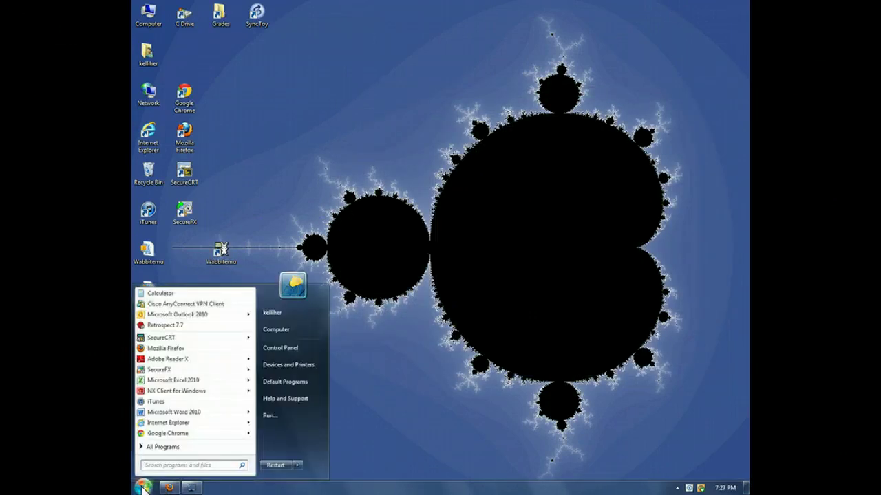
{"action": "right_click", "coordinate": [162, 449]}
{"action": "left_click", "coordinate": [196, 441]}
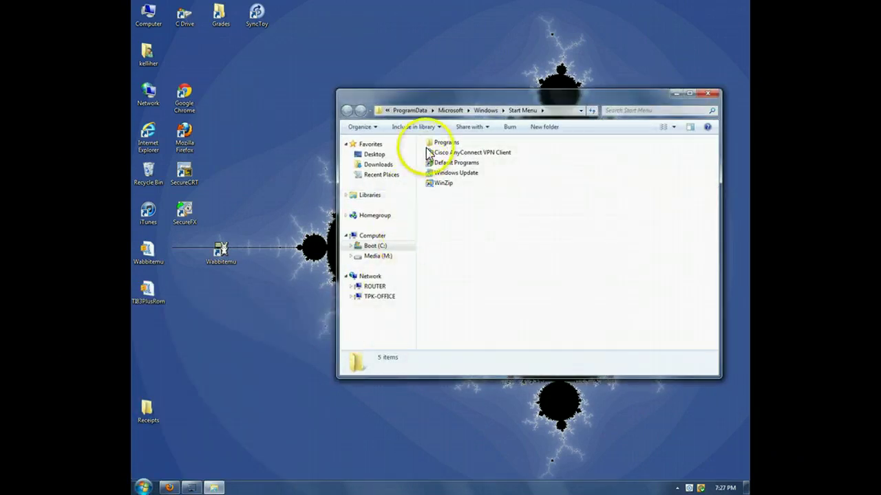
{"action": "double_click", "coordinate": [427, 145]}
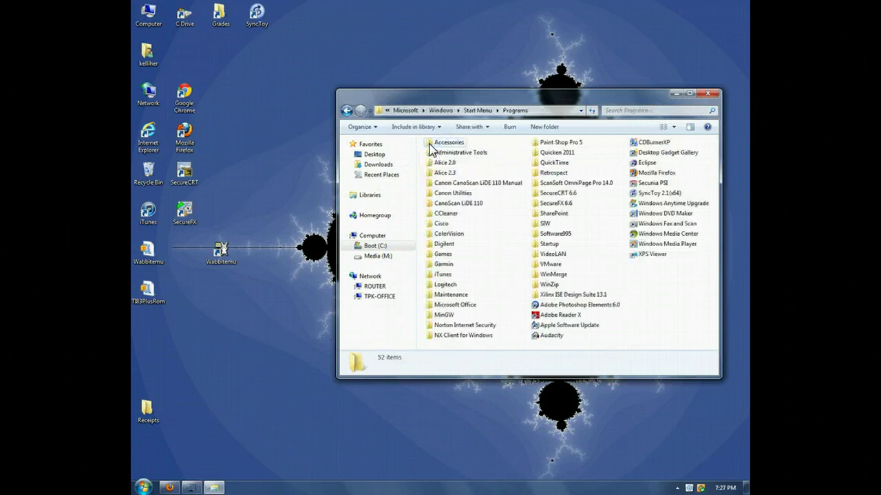
{"action": "left_click", "coordinate": [221, 251]}
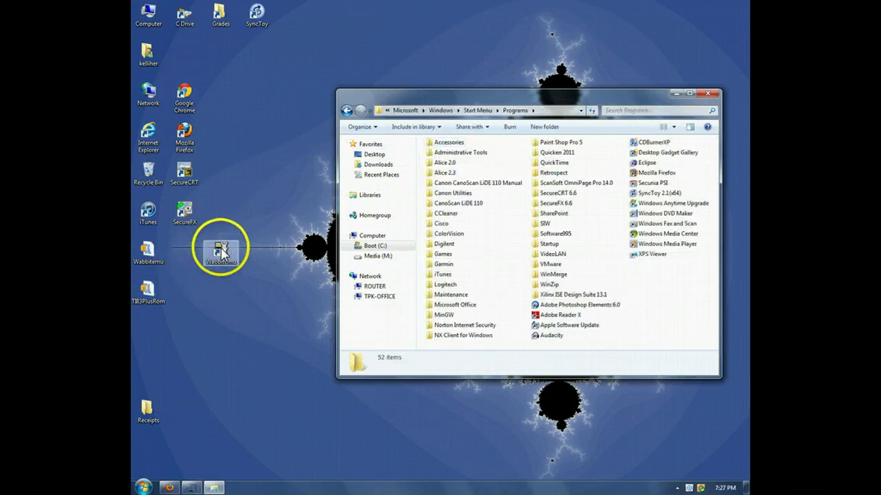
{"action": "left_click_drag", "start_coordinate": [258, 249], "coordinate": [683, 303]}
{"action": "left_click", "coordinate": [431, 284]}
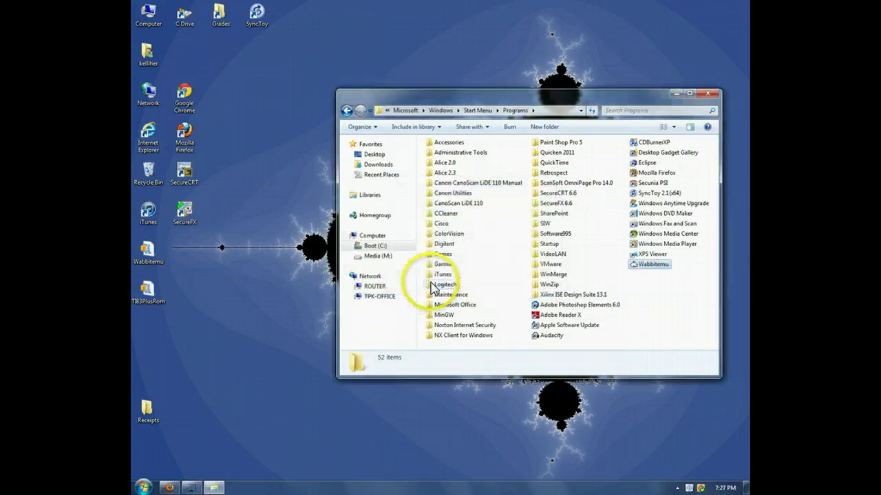
{"action": "left_click", "coordinate": [709, 93]}
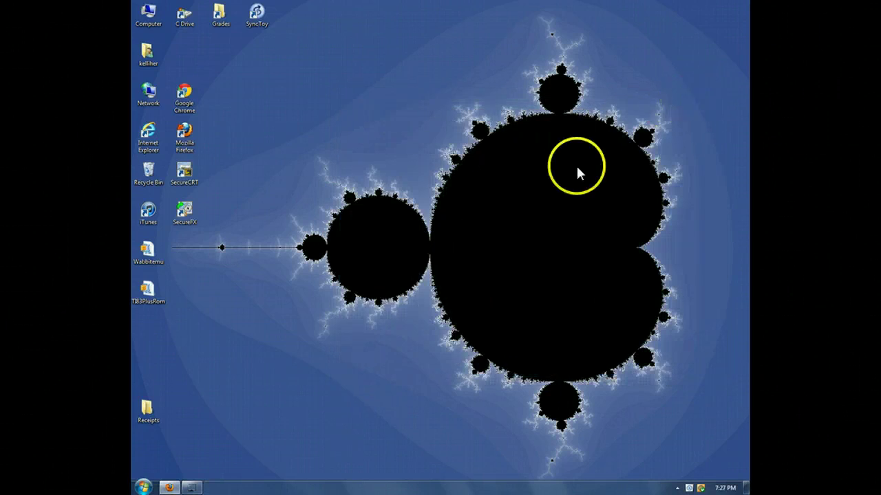
Launch Wabbitemu from the installed programs list, and allow it to run without asking again before opening this file
{"action": "left_click", "coordinate": [143, 487]}
{"action": "left_click", "coordinate": [160, 447]}
{"action": "scroll", "coordinate": [166, 434], "scroll_direction": "up", "scroll_amount": 2}
{"action": "scroll", "coordinate": [167, 435], "scroll_direction": "up", "scroll_amount": 4}
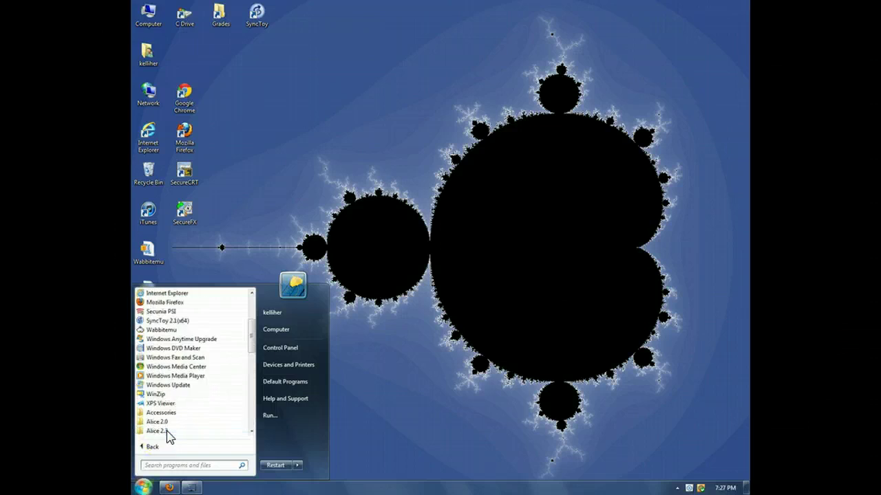
{"action": "left_click", "coordinate": [162, 332]}
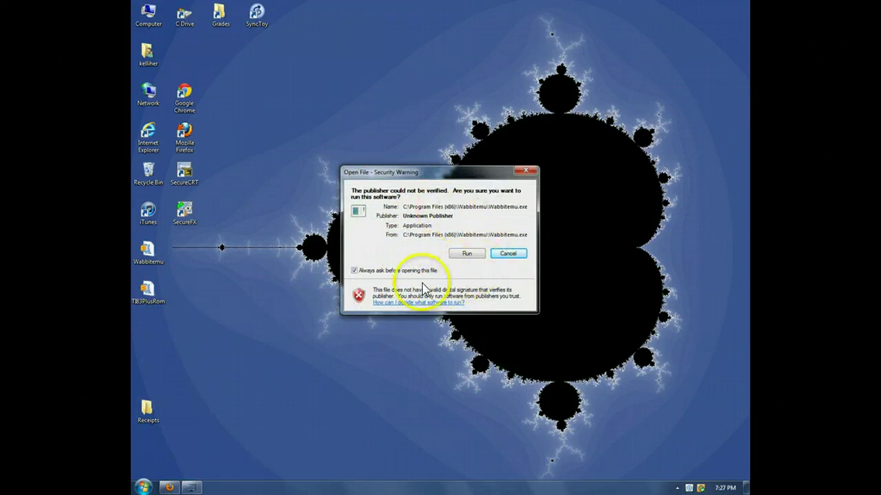
{"action": "left_click", "coordinate": [354, 271]}
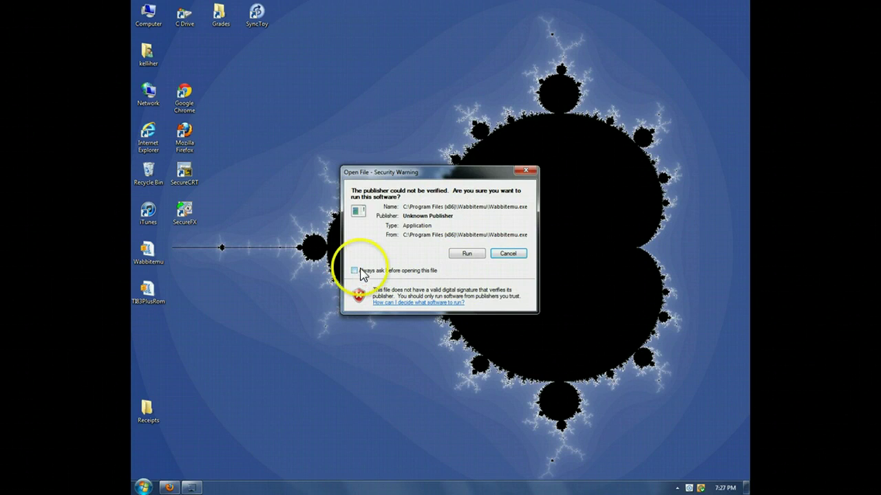
{"action": "left_click", "coordinate": [468, 254]}
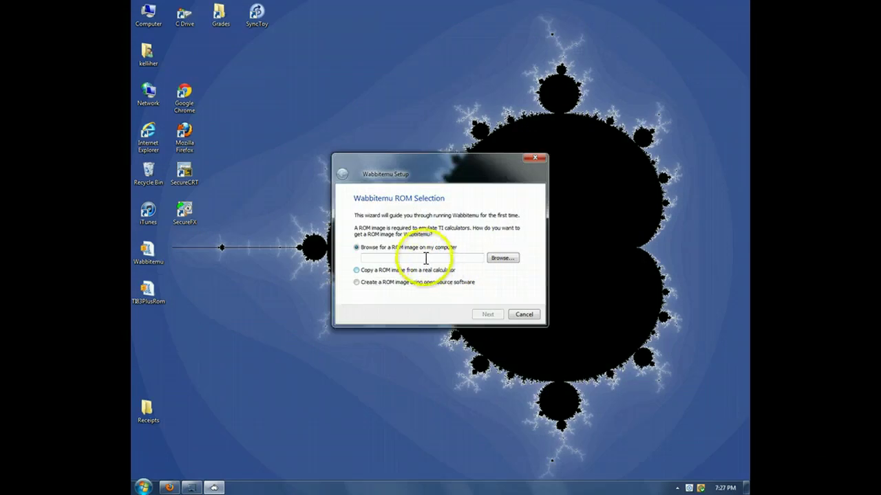
Load ti83p_119.rom from the Wabbitemu folder in Program Files (x86) as the ROM image, and finish the setup wizard
{"action": "left_click", "coordinate": [501, 259]}
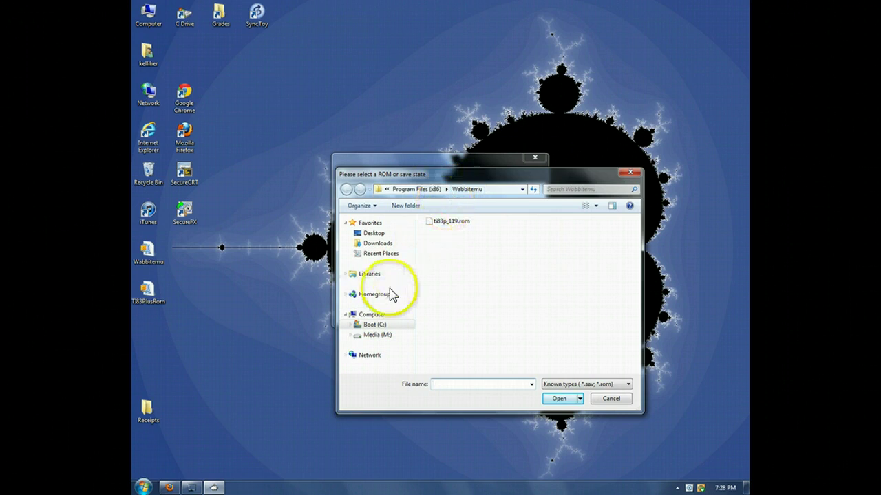
{"action": "left_click", "coordinate": [366, 326]}
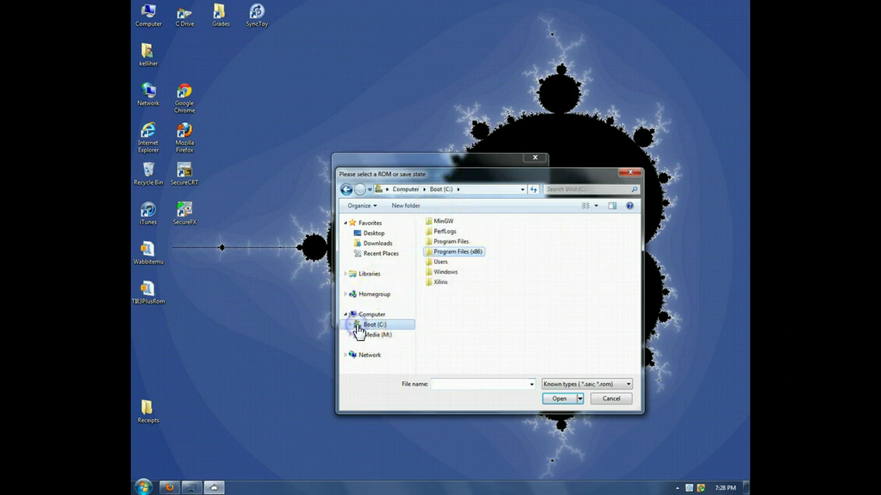
{"action": "double_click", "coordinate": [431, 253]}
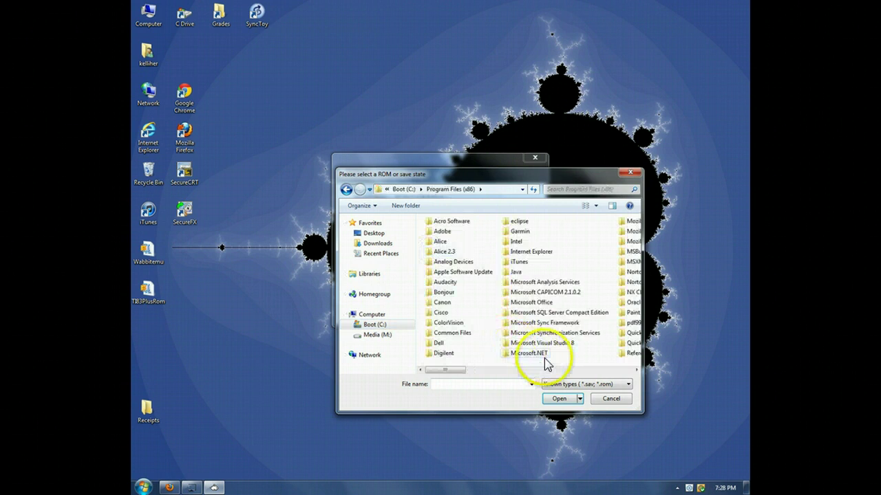
{"action": "left_click", "coordinate": [635, 370]}
{"action": "left_click", "coordinate": [634, 370]}
{"action": "double_click", "coordinate": [514, 282]}
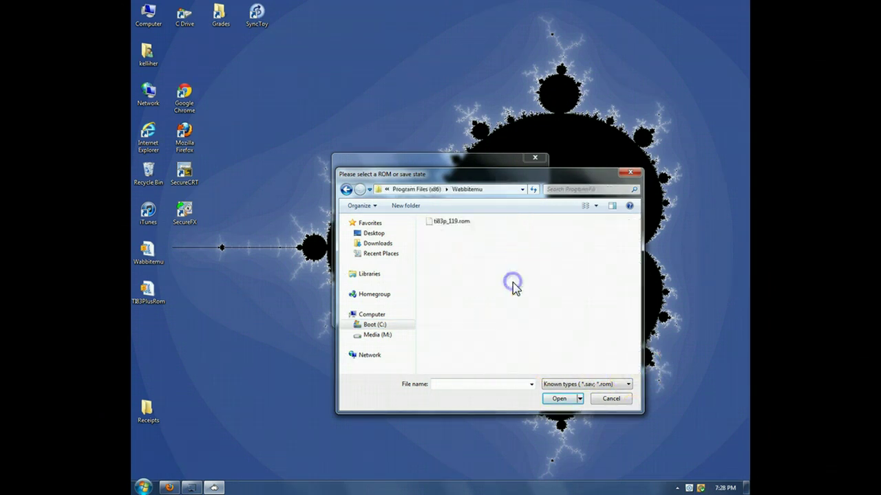
{"action": "double_click", "coordinate": [432, 223]}
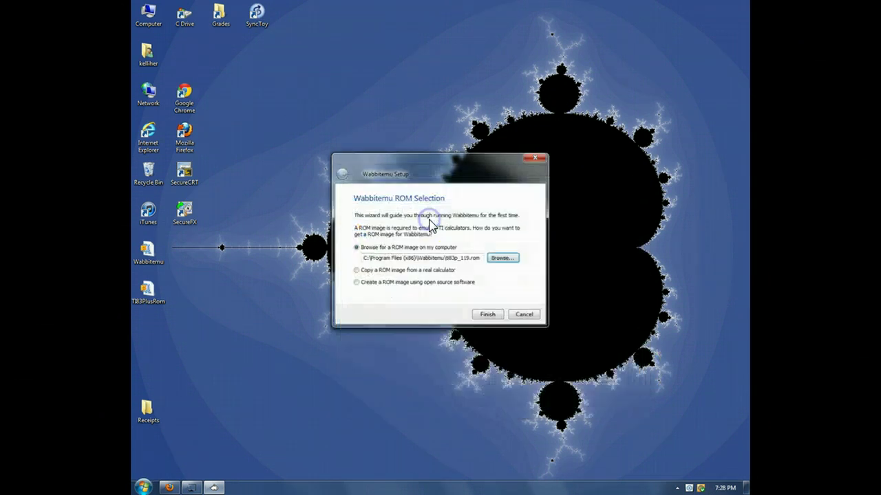
{"action": "left_click", "coordinate": [488, 315]}
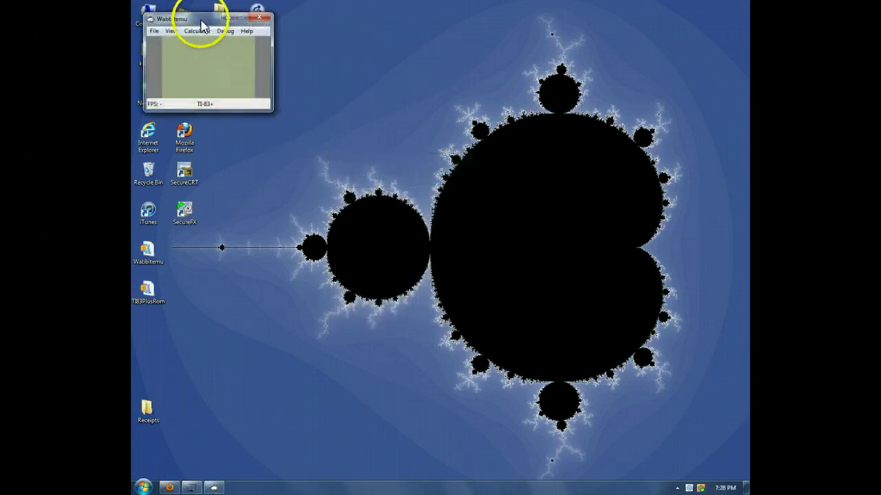
Move the emulator window away from the desktop icons, and enable the calculator skin
{"action": "left_click_drag", "start_coordinate": [202, 20], "coordinate": [351, 66]}
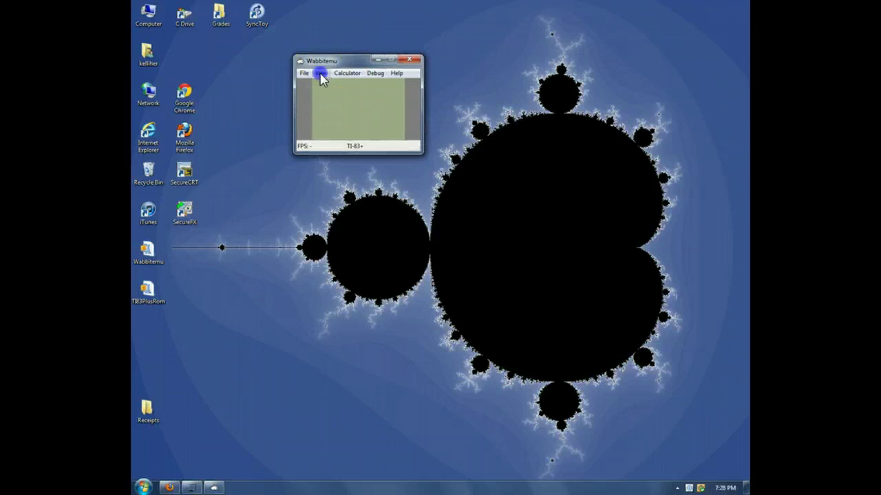
{"action": "left_click", "coordinate": [321, 73]}
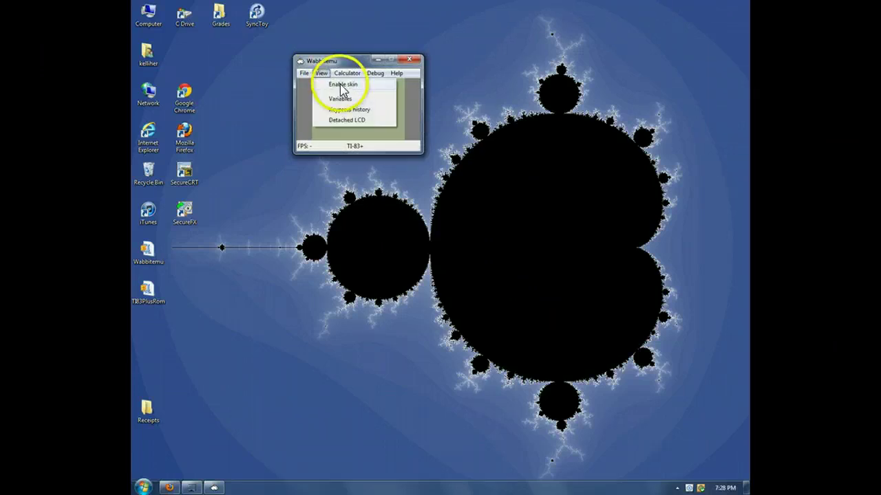
{"action": "left_click", "coordinate": [342, 88]}
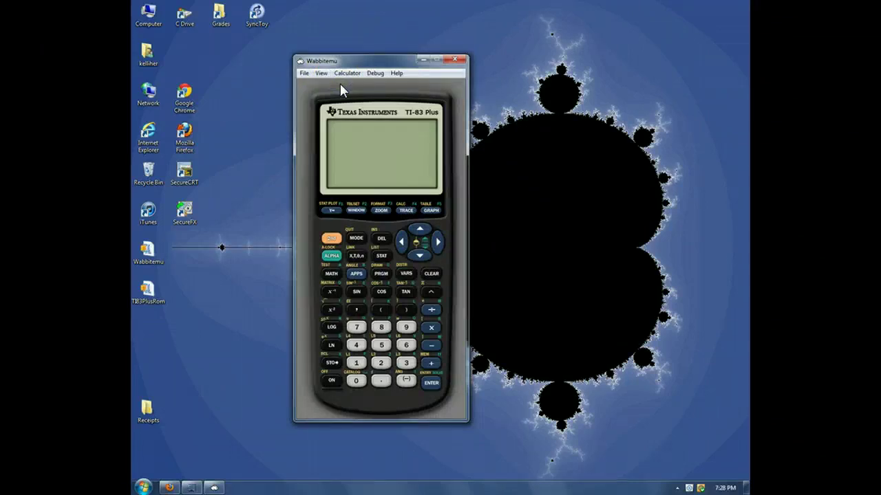
Set the emulator's general options to automatically save and restore state, and apply the change
{"action": "left_click", "coordinate": [344, 73]}
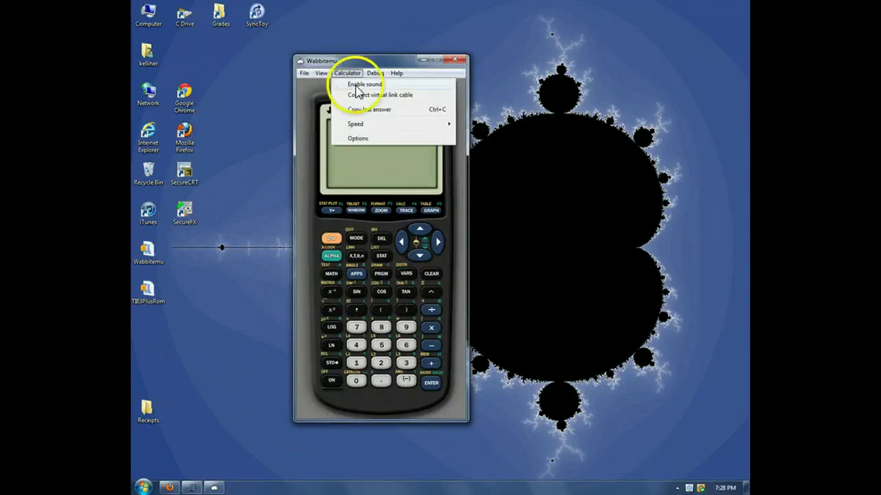
{"action": "left_click", "coordinate": [370, 140]}
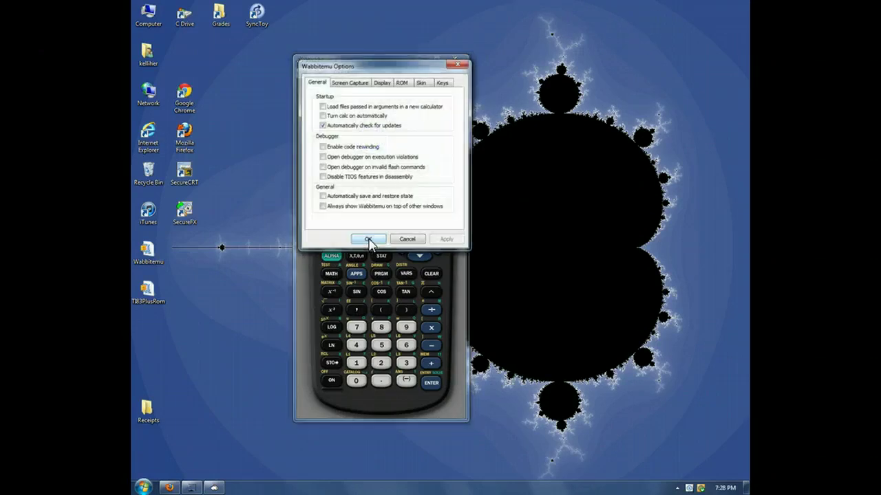
{"action": "left_click", "coordinate": [324, 196]}
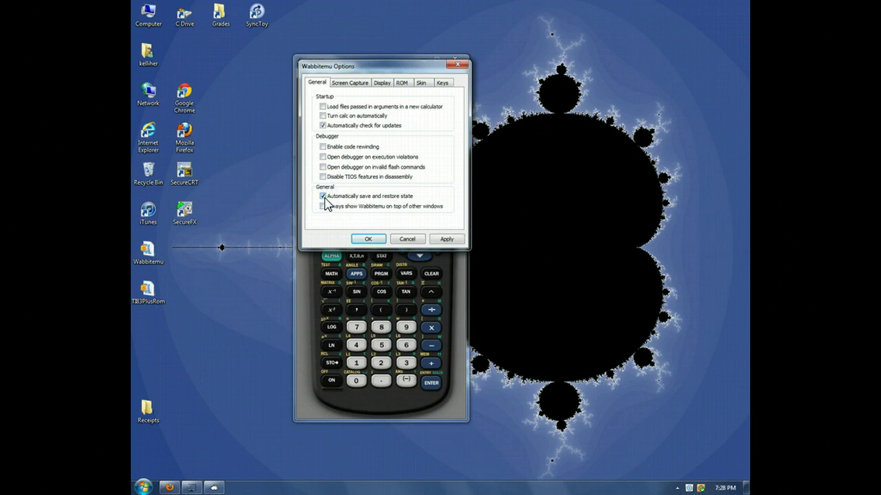
{"action": "left_click", "coordinate": [447, 240]}
{"action": "left_click", "coordinate": [369, 240]}
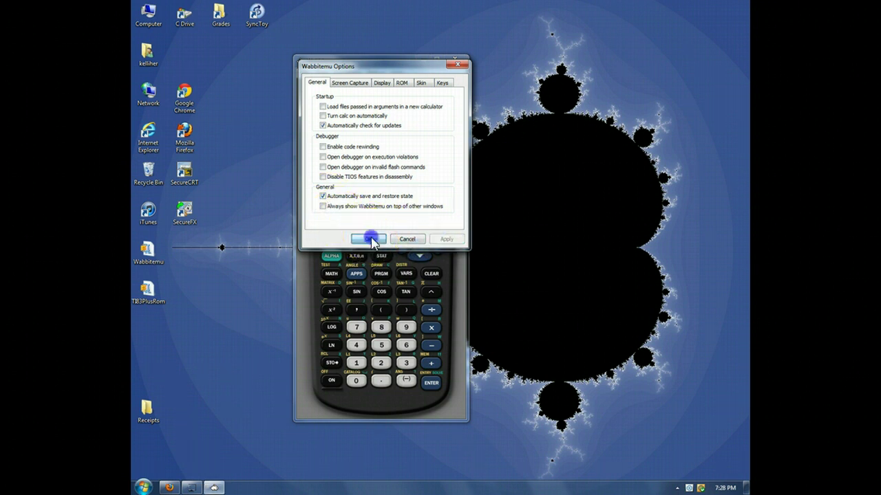
{"action": "left_click", "coordinate": [369, 240]}
Turn on the emulated TI-83 Plus, clear its screen, and enter 45
{"action": "left_click", "coordinate": [330, 378]}
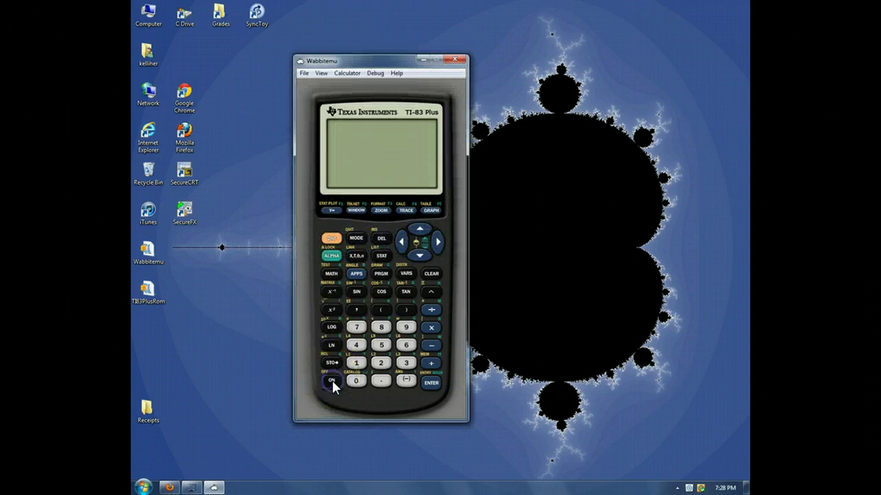
{"action": "left_click_drag", "start_coordinate": [332, 386], "coordinate": [424, 294]}
{"action": "left_click", "coordinate": [431, 275]}
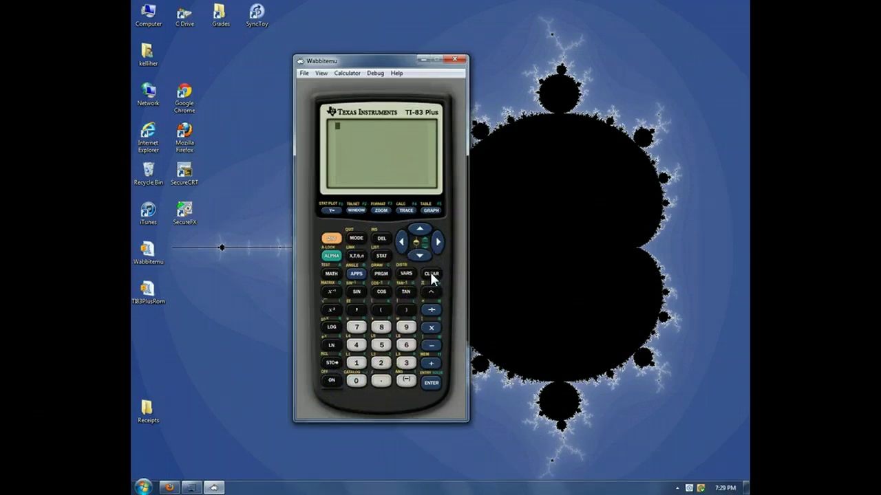
{"action": "left_click", "coordinate": [357, 344]}
{"action": "left_click", "coordinate": [381, 345]}
{"action": "left_click", "coordinate": [429, 384]}
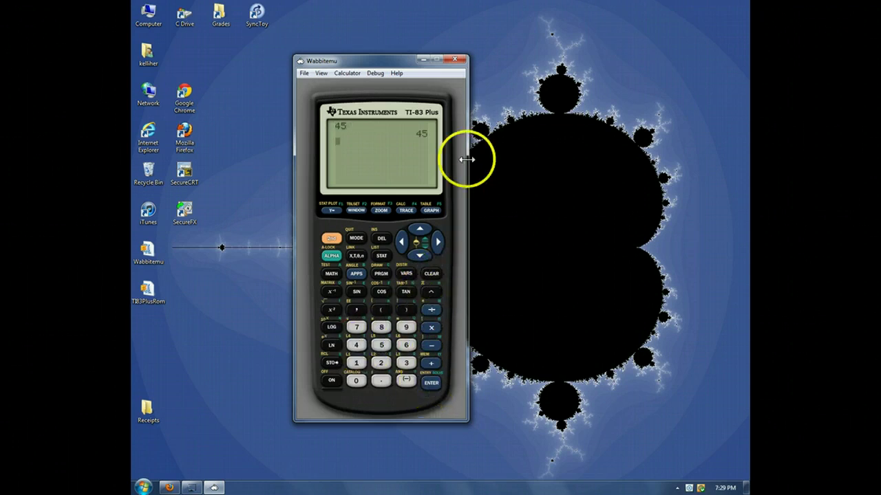
Close the emulator, and relaunch Wabbitemu from the installed programs list to check that its state is restored
{"action": "left_click", "coordinate": [454, 60]}
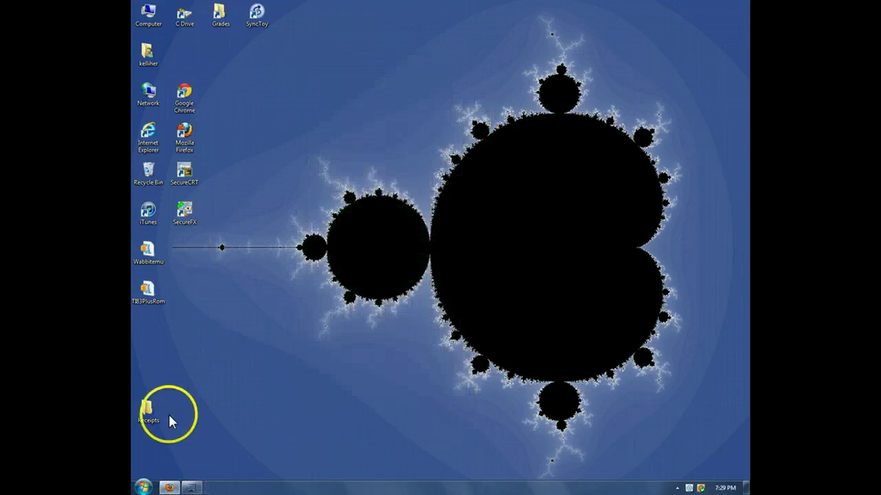
{"action": "left_click", "coordinate": [146, 487]}
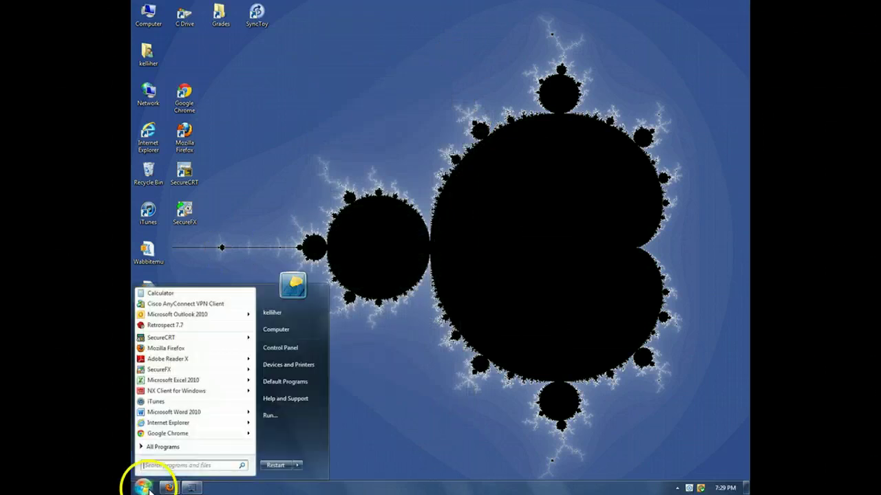
{"action": "left_click", "coordinate": [178, 449]}
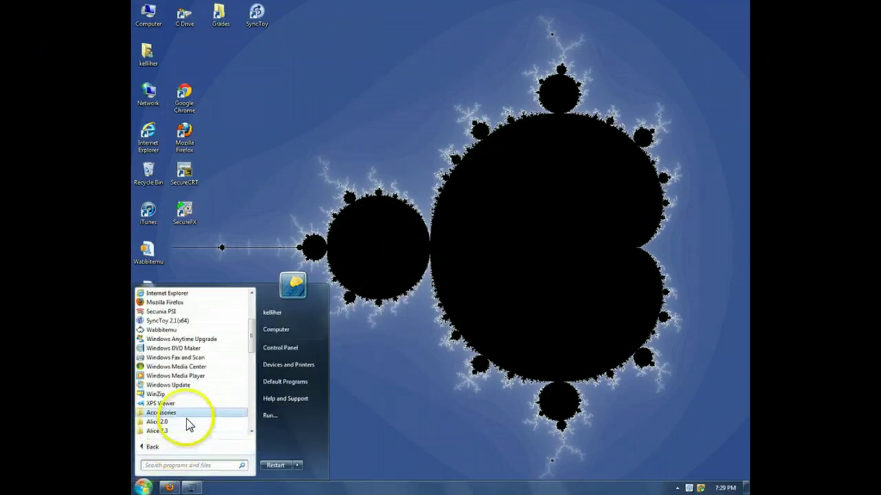
{"action": "left_click", "coordinate": [167, 328]}
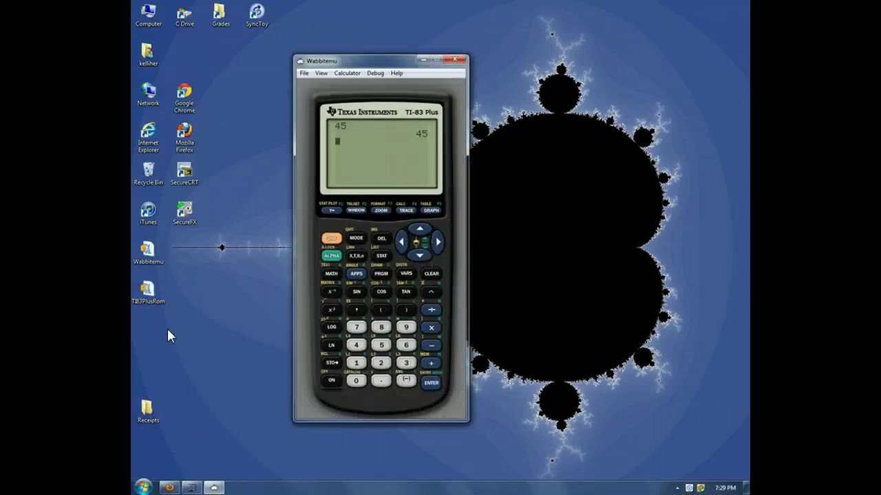